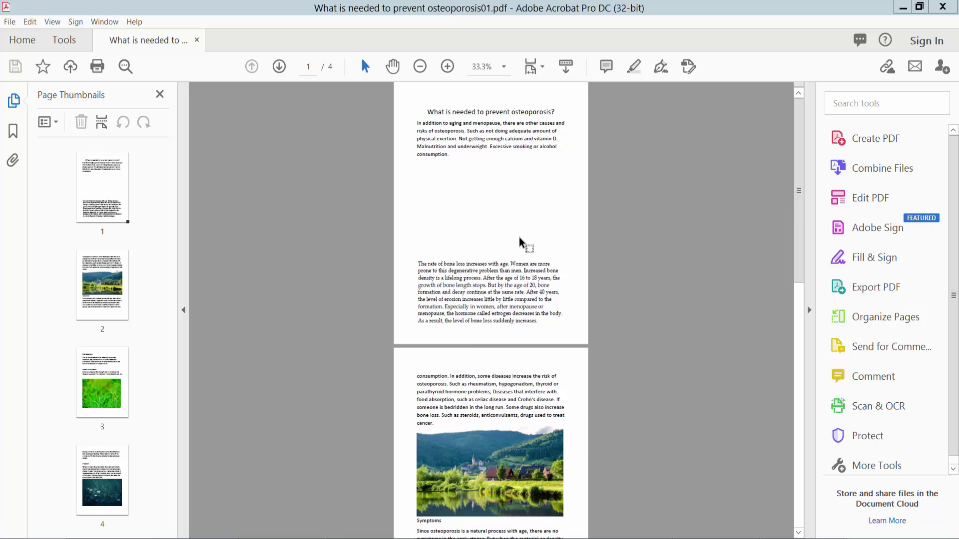
scroll(522, 244, up, 1)
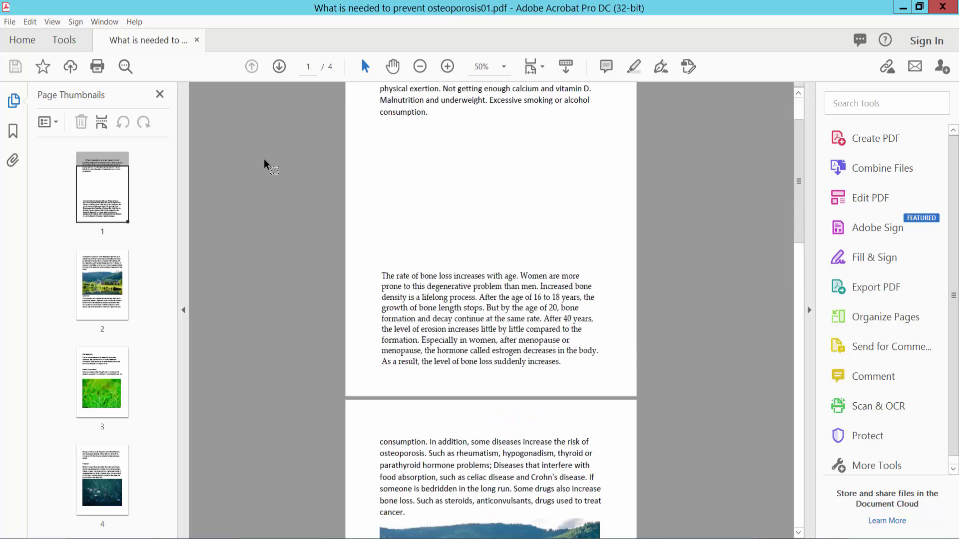
Step: Insert the IMG_4766 pomegranate photo onto page 1 using Edit PDF's Add Image
click(64, 40)
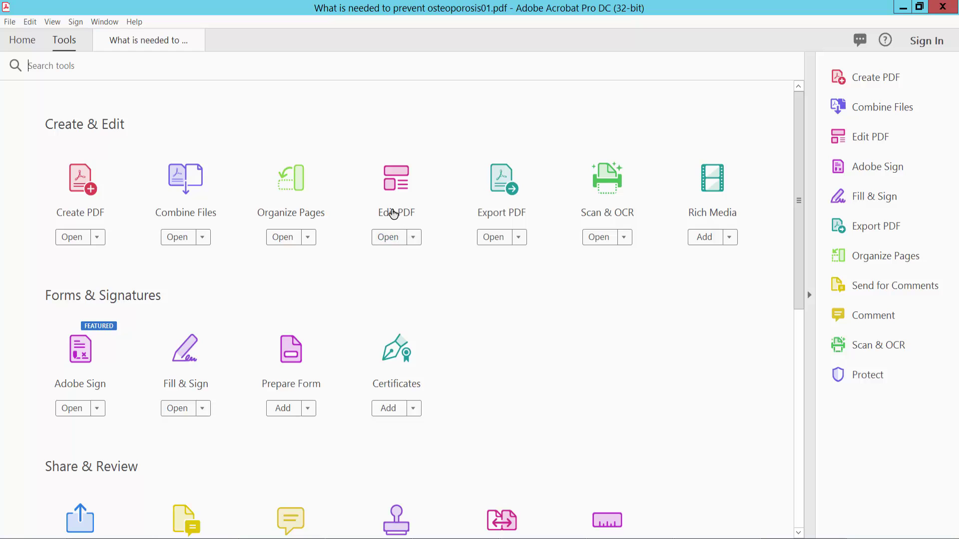
click(393, 215)
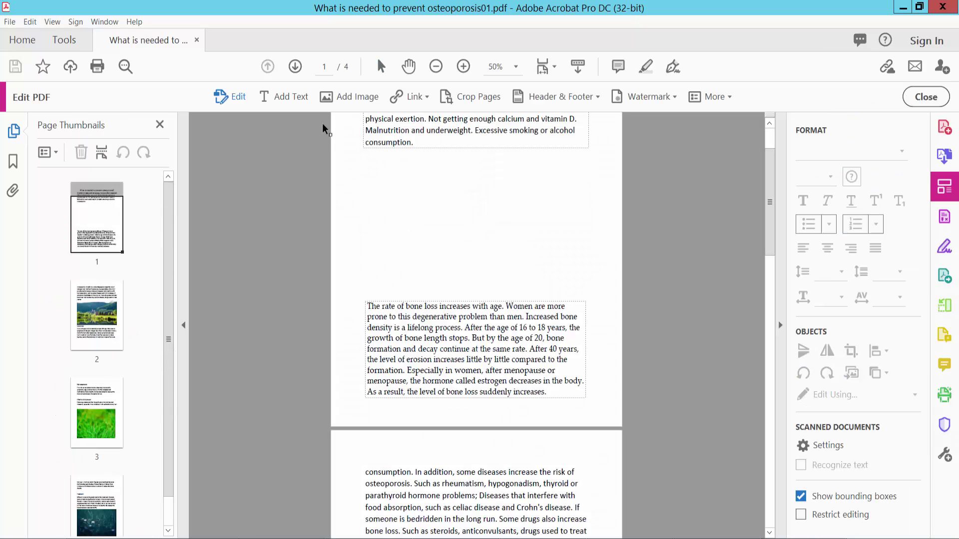
click(352, 98)
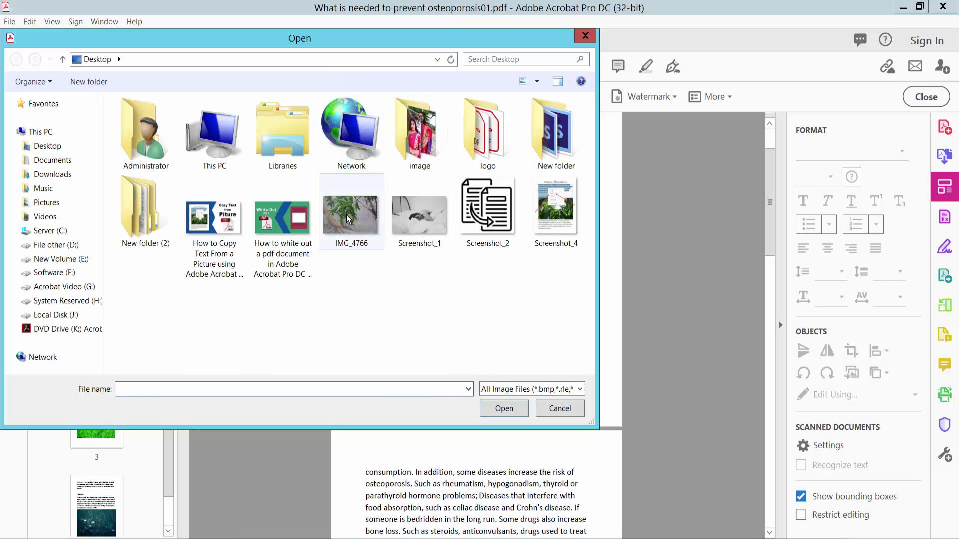
click(347, 218)
click(504, 409)
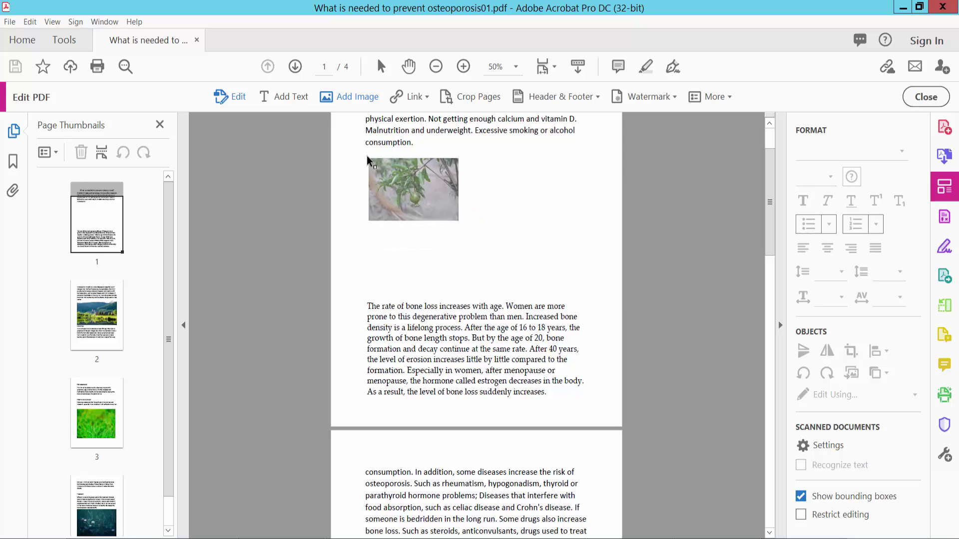
Step: Place the photo in page 1's paragraph gap and shrink it from its edges to fit
click(367, 159)
drag(489, 324, 486, 310)
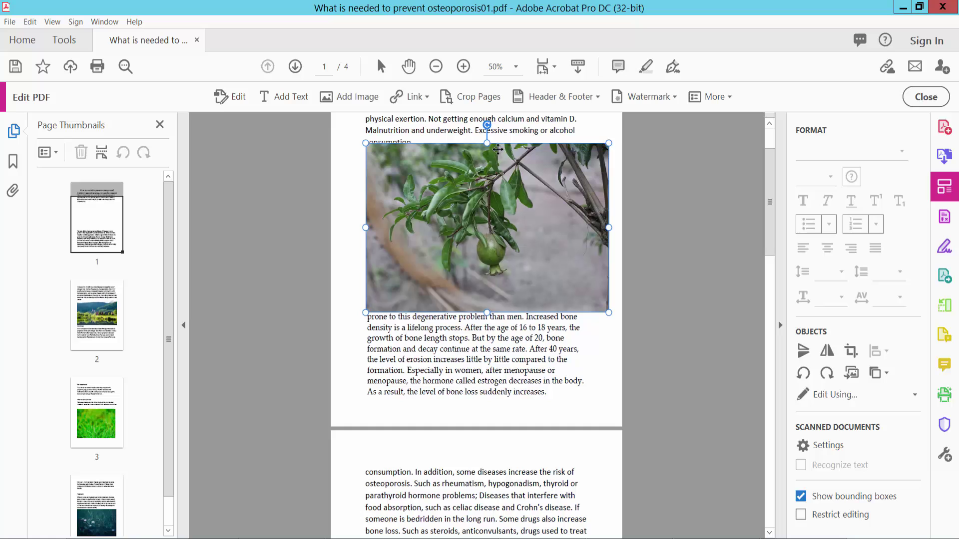
drag(488, 143, 486, 157)
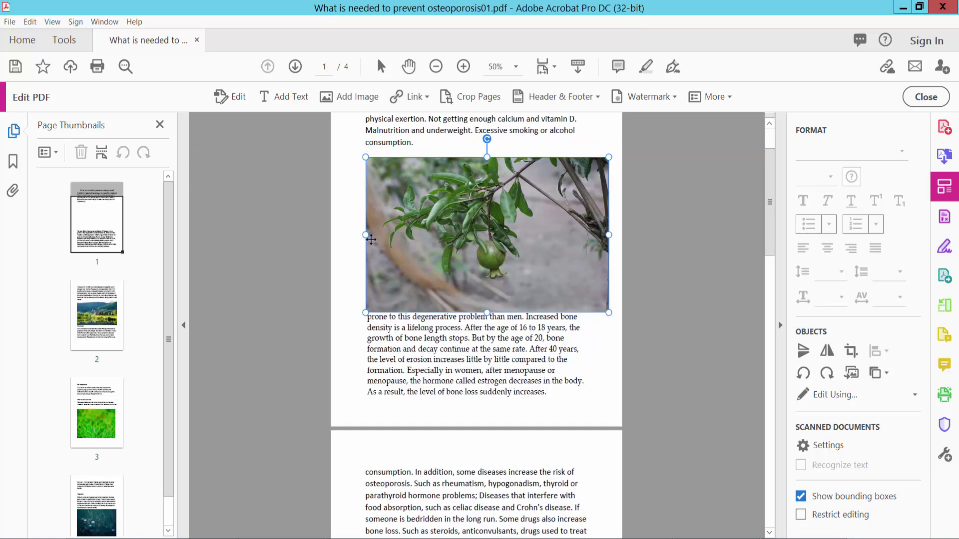
drag(366, 235, 373, 234)
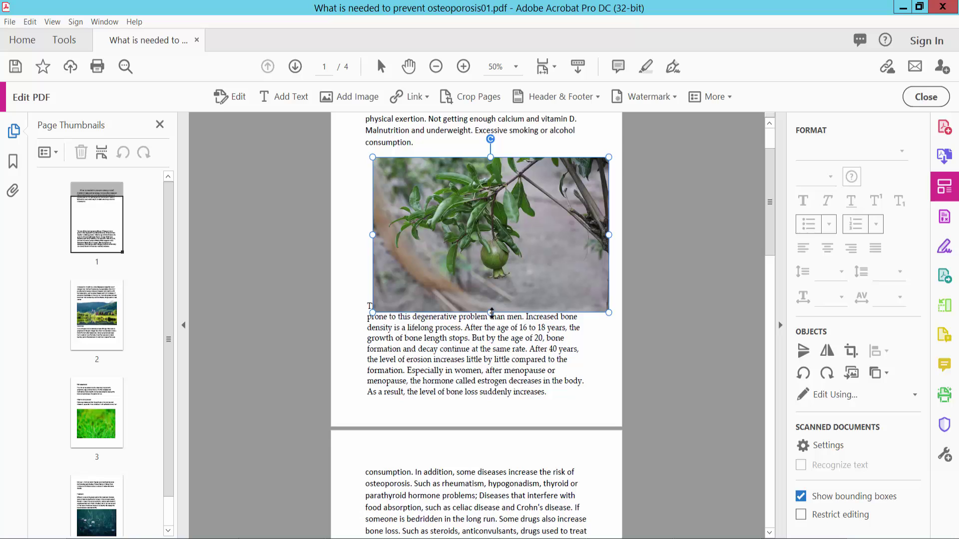
drag(491, 314, 491, 297)
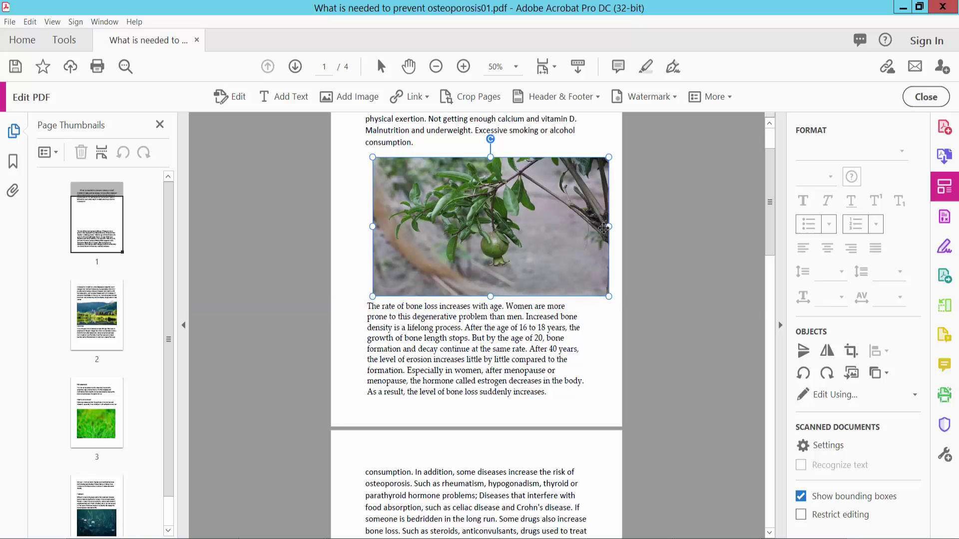
drag(612, 226, 575, 226)
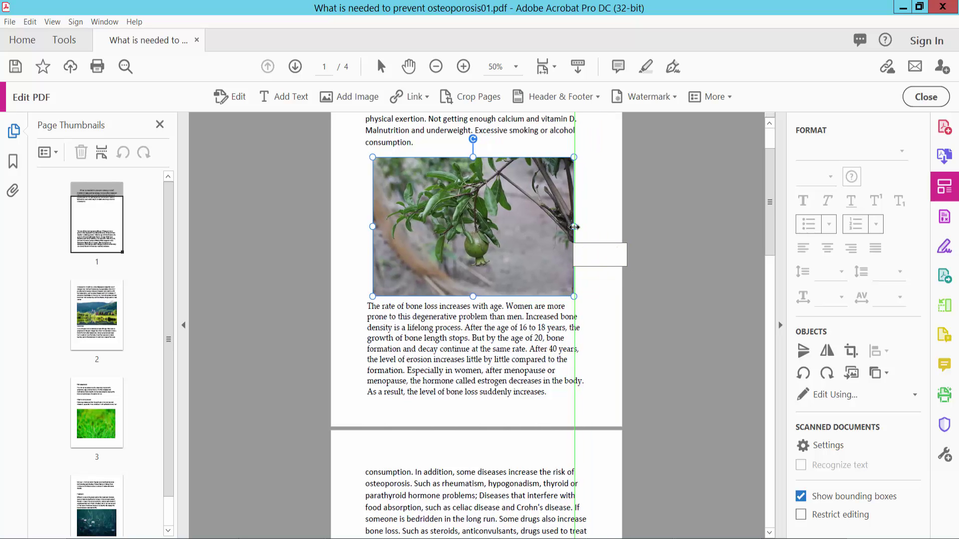
click(592, 227)
scroll(563, 293, up, 2)
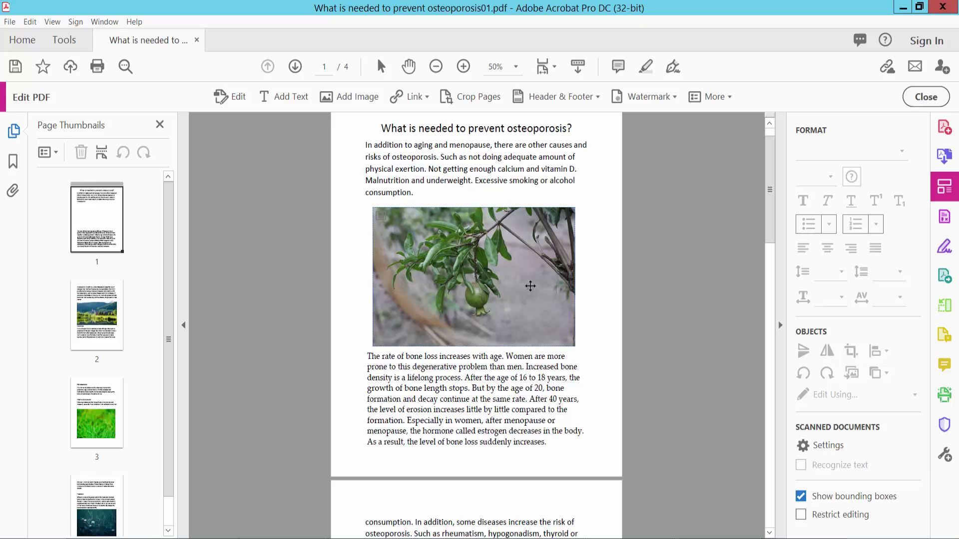
Step: Exit Edit PDF and open the Comment tools from the Tools list
click(923, 97)
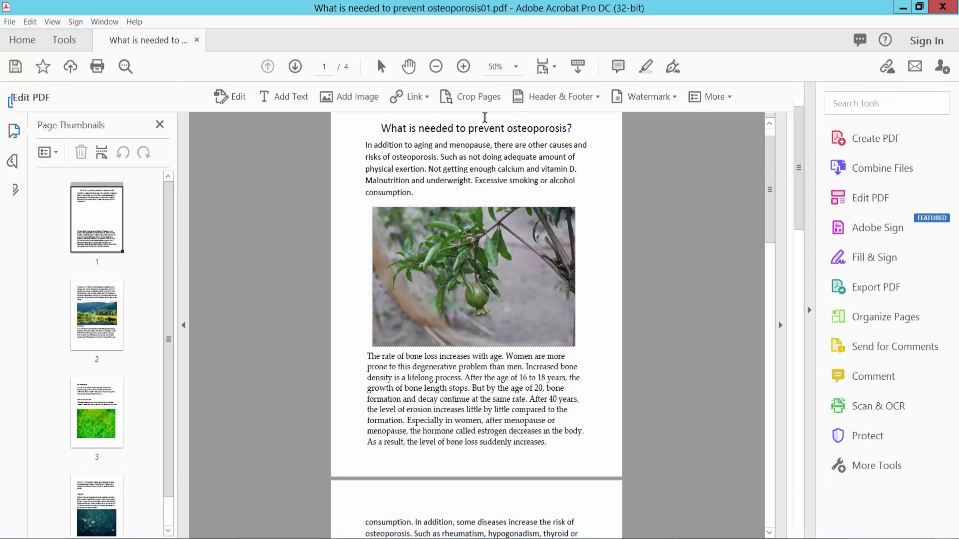
click(64, 40)
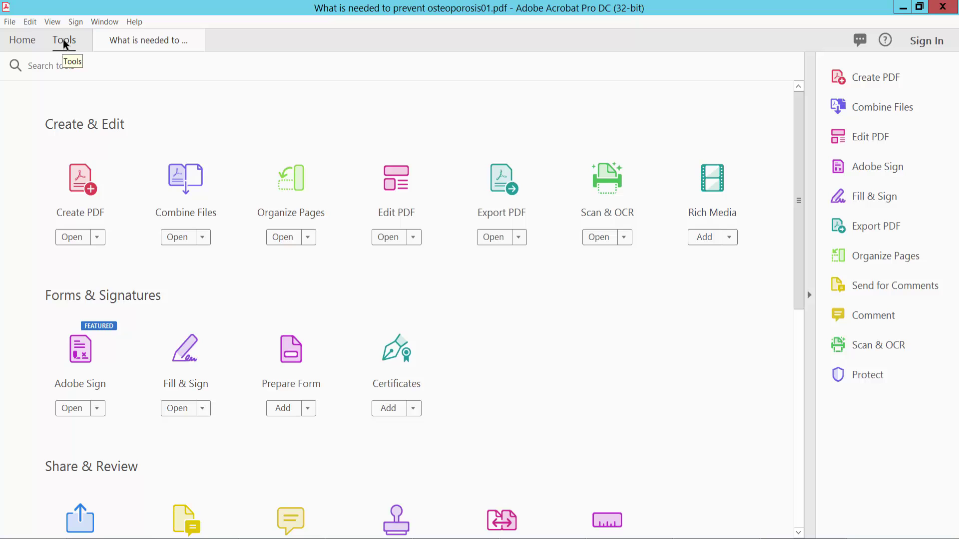
scroll(492, 257, down, 4)
scroll(493, 257, down, 3)
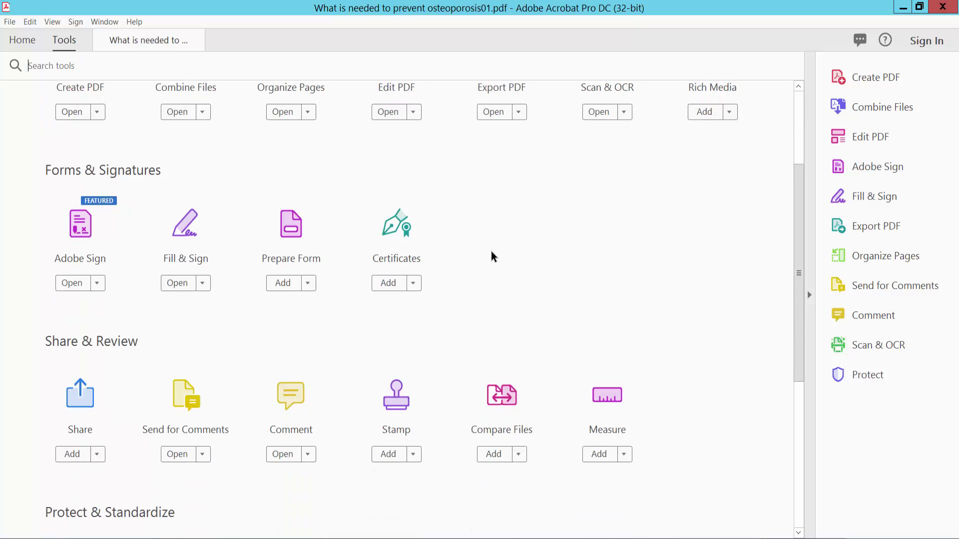
scroll(493, 257, down, 2)
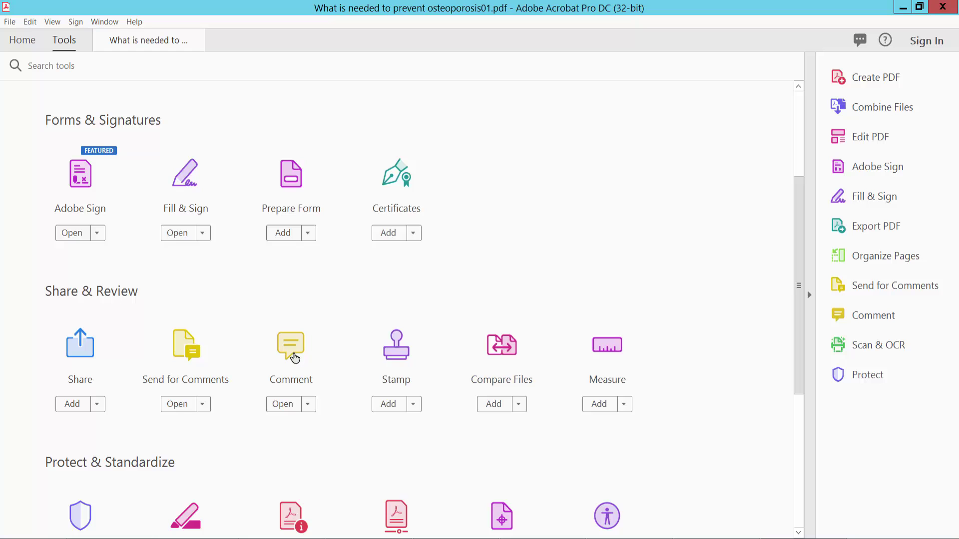
click(294, 358)
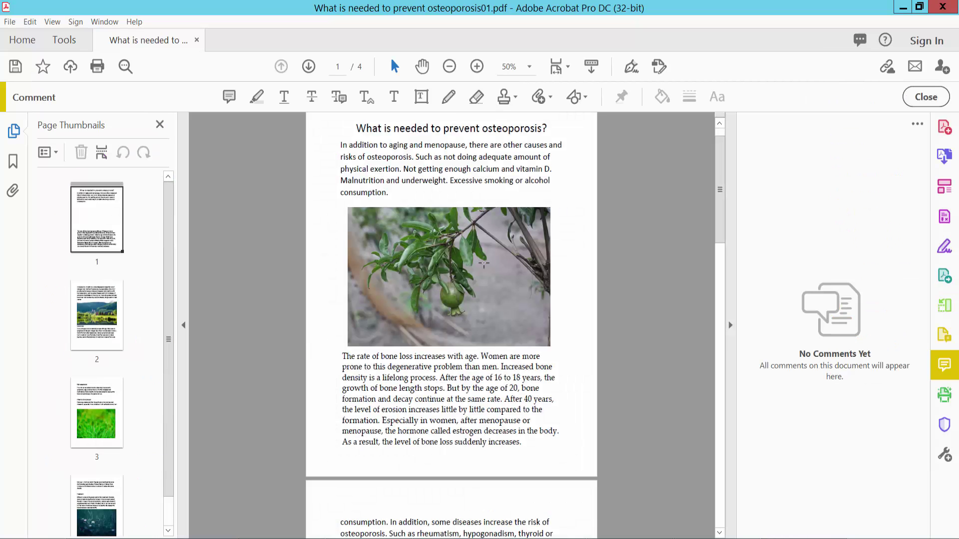
Step: Draw a rectangle around page 2's opening paragraph and open its Properties
click(585, 99)
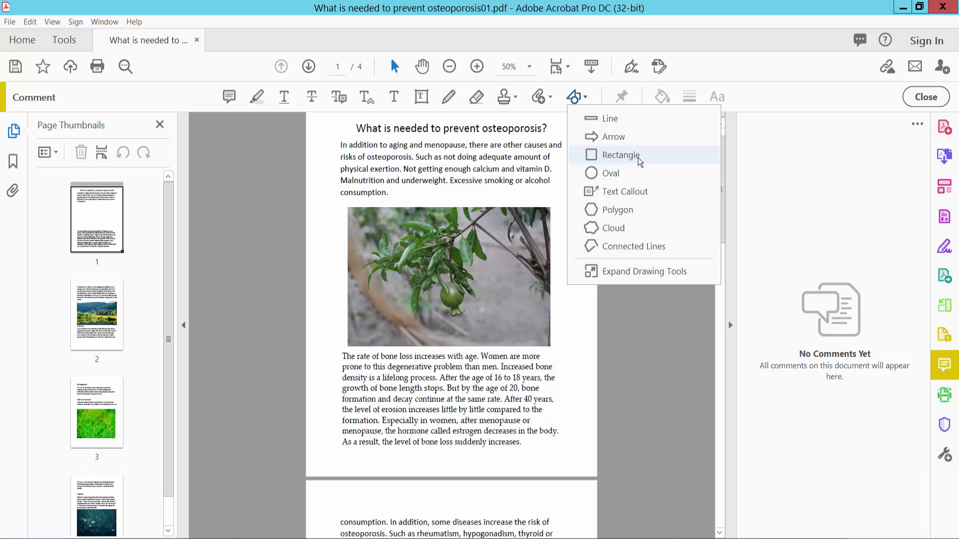
click(640, 156)
scroll(450, 300, down, 8)
mouse_move(337, 224)
mouse_down()
mouse_move(382, 294)
mouse_move(564, 321)
mouse_up()
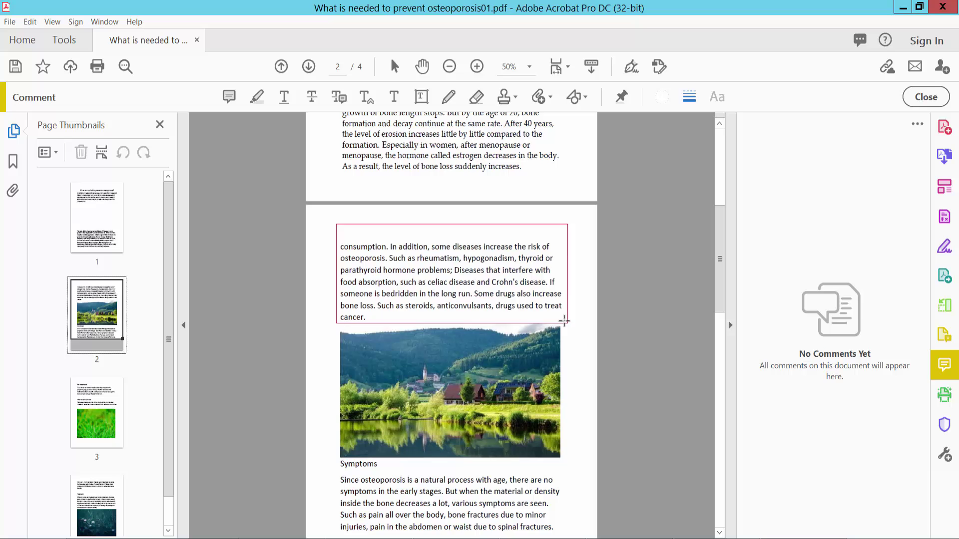
drag(564, 321, 565, 324)
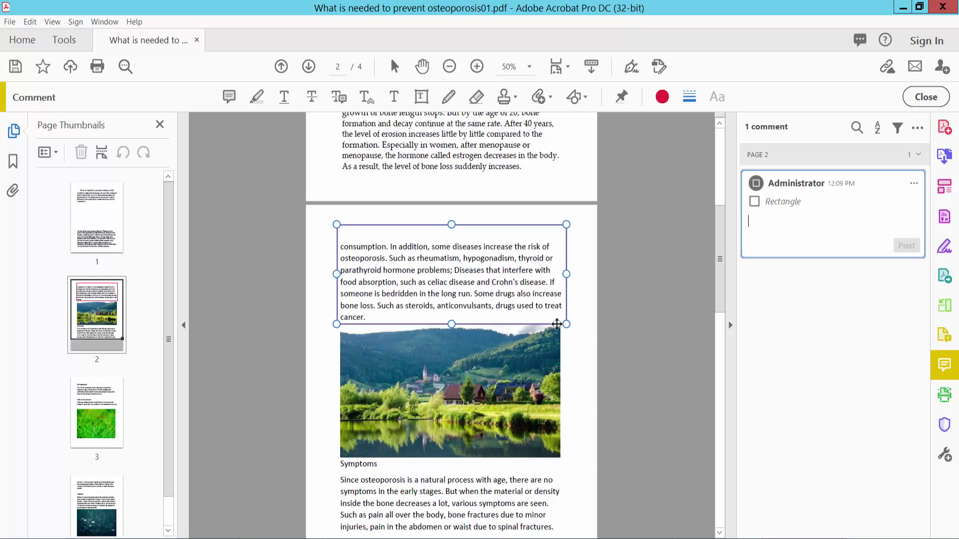
right_click(558, 324)
click(586, 455)
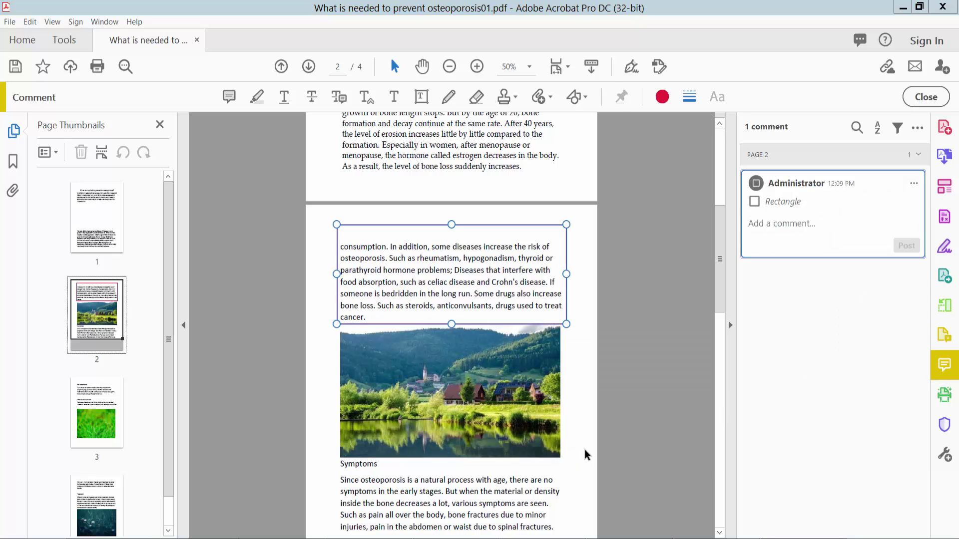
Step: Give the rectangle a thicker 8 pt blue border
mouse_move(393, 103)
mouse_down()
mouse_move(723, 150)
mouse_move(685, 138)
mouse_up()
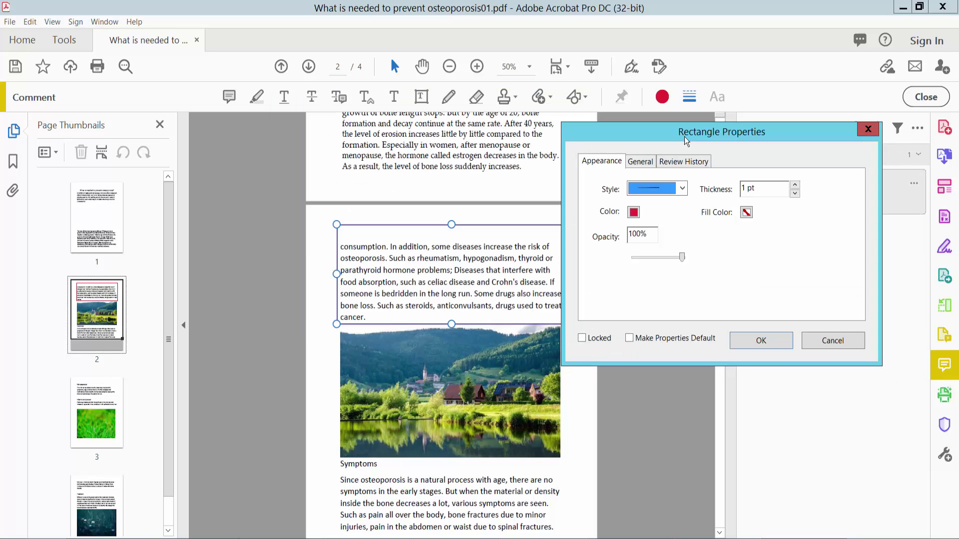
click(797, 186)
click(796, 187)
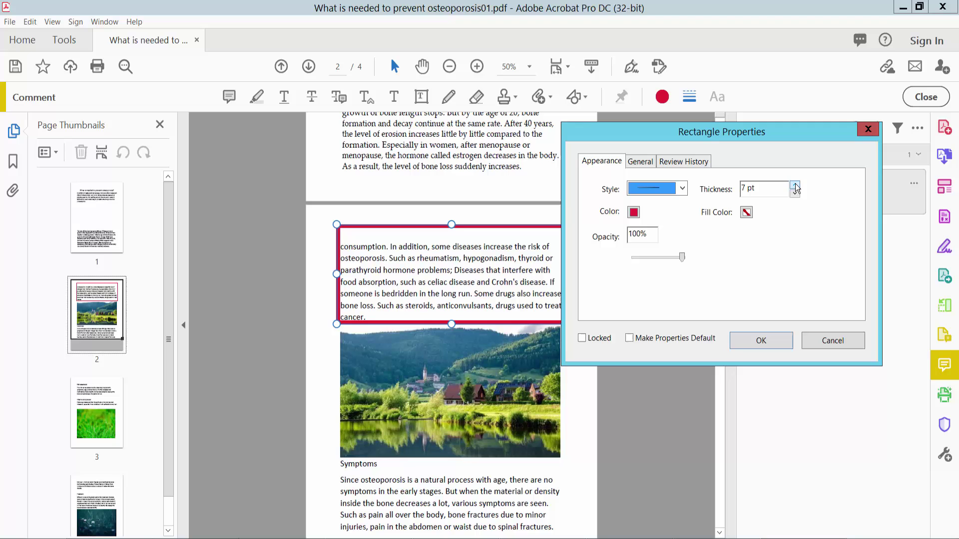
click(634, 212)
click(688, 248)
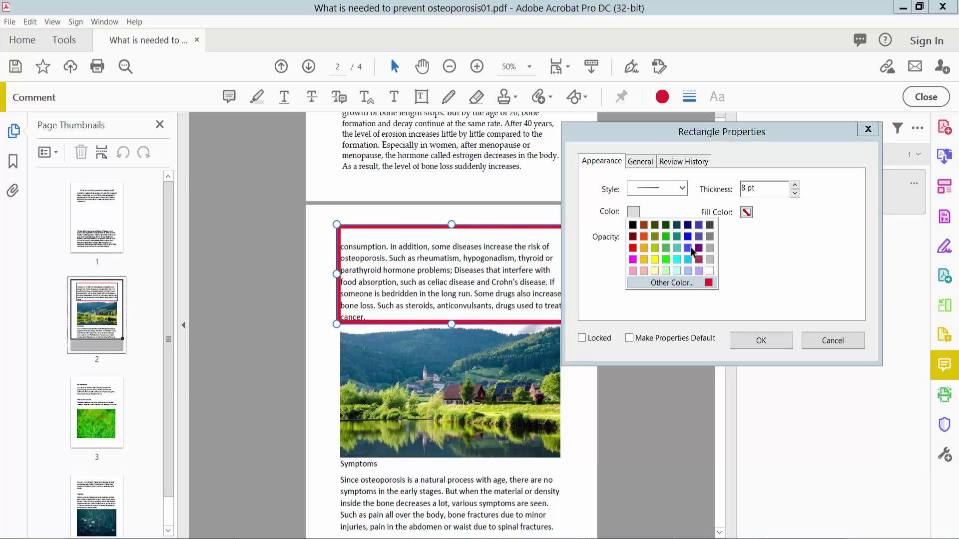
Step: Set the rectangle's fill to white with 89% opacity and apply
click(746, 212)
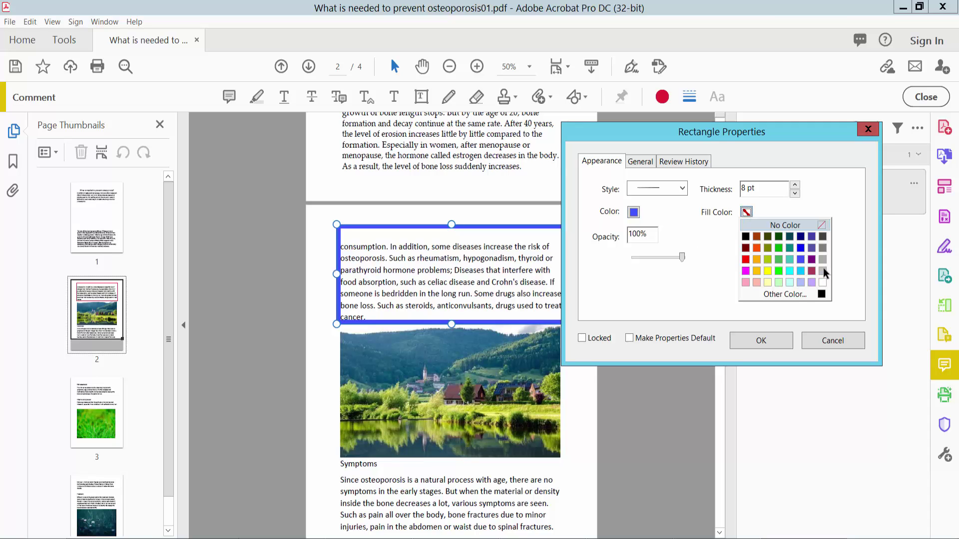
click(823, 271)
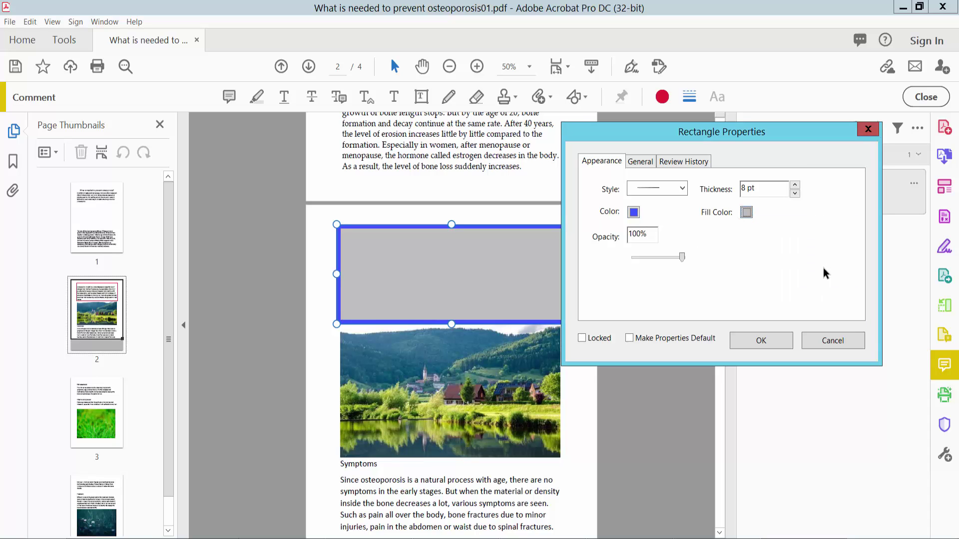
click(751, 216)
click(822, 288)
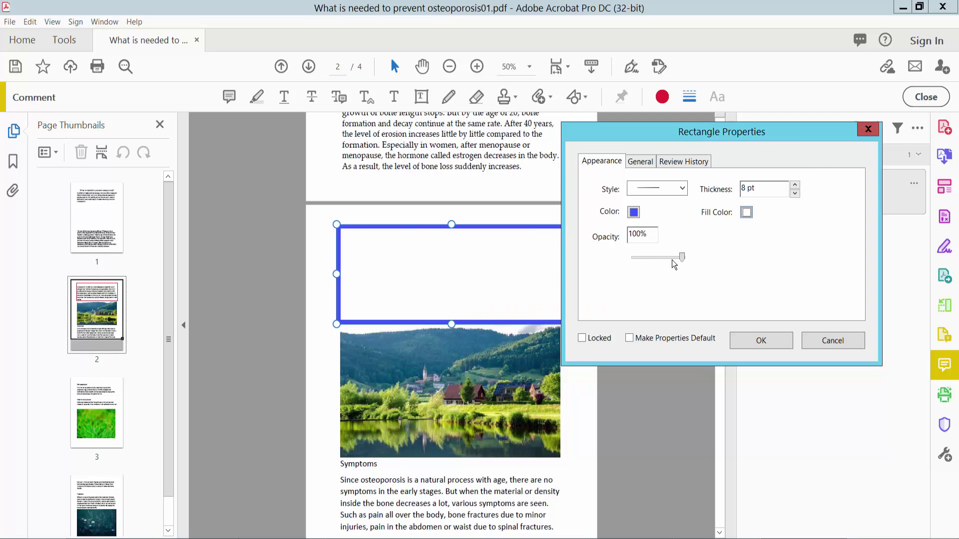
drag(682, 258, 677, 257)
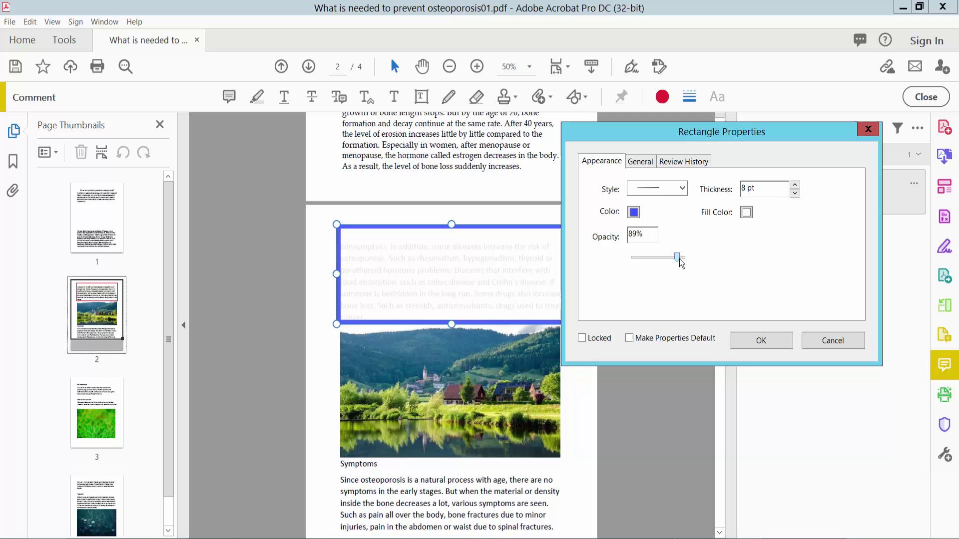
click(761, 340)
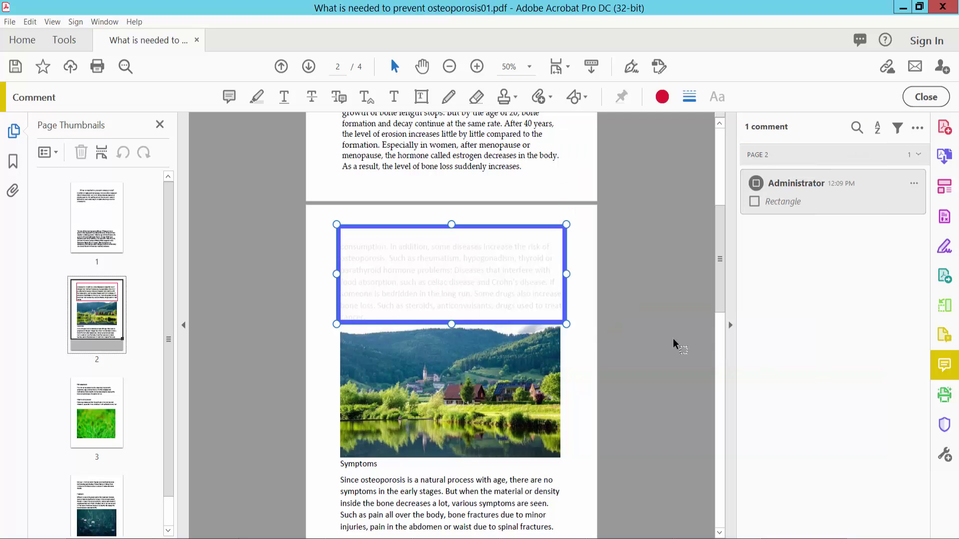
Step: Deselect the rectangle and open the Stamp tools from the Tools list
click(583, 330)
scroll(583, 330, down, 3)
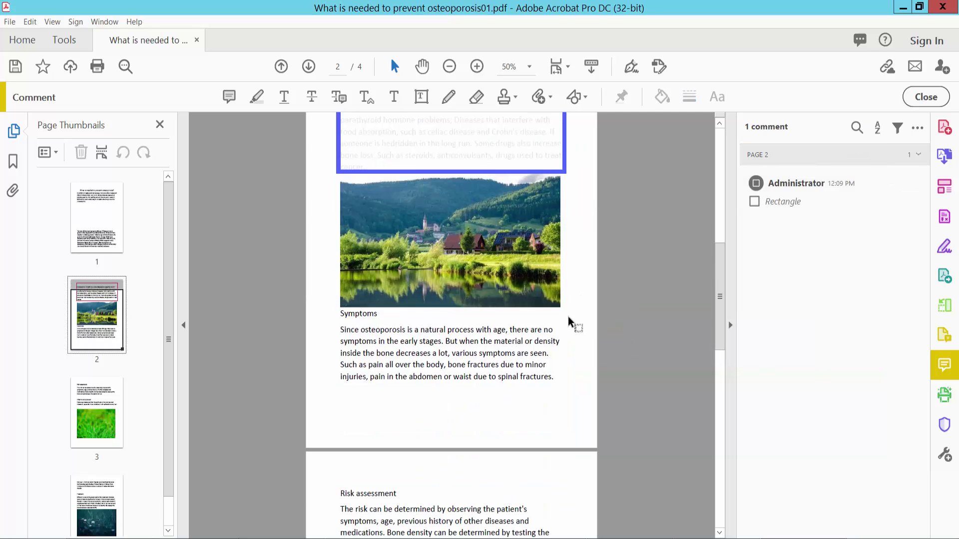
click(64, 40)
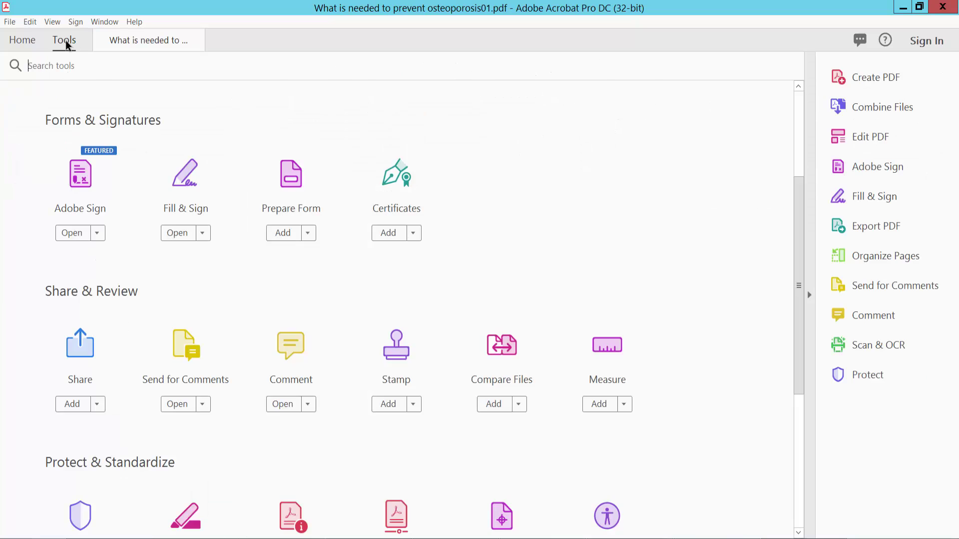
scroll(471, 208, down, 3)
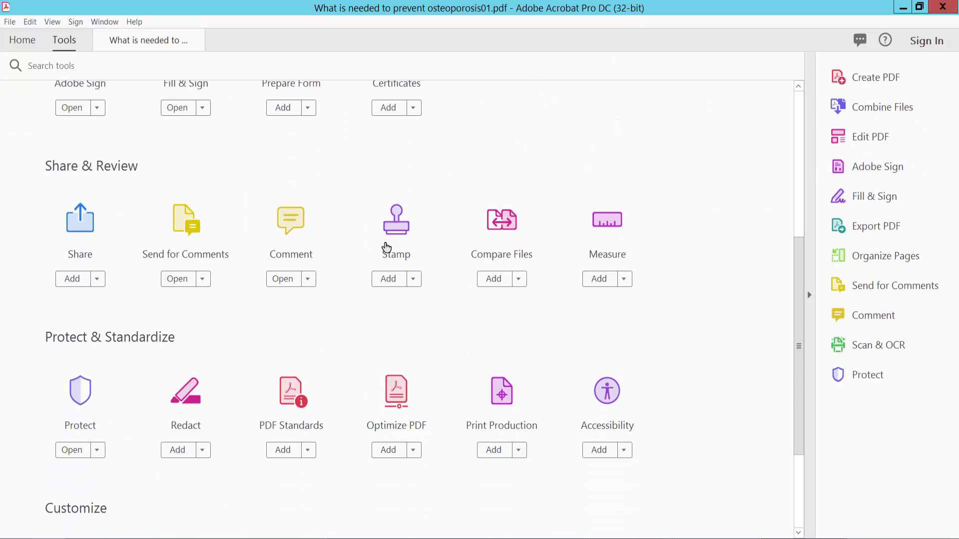
click(397, 229)
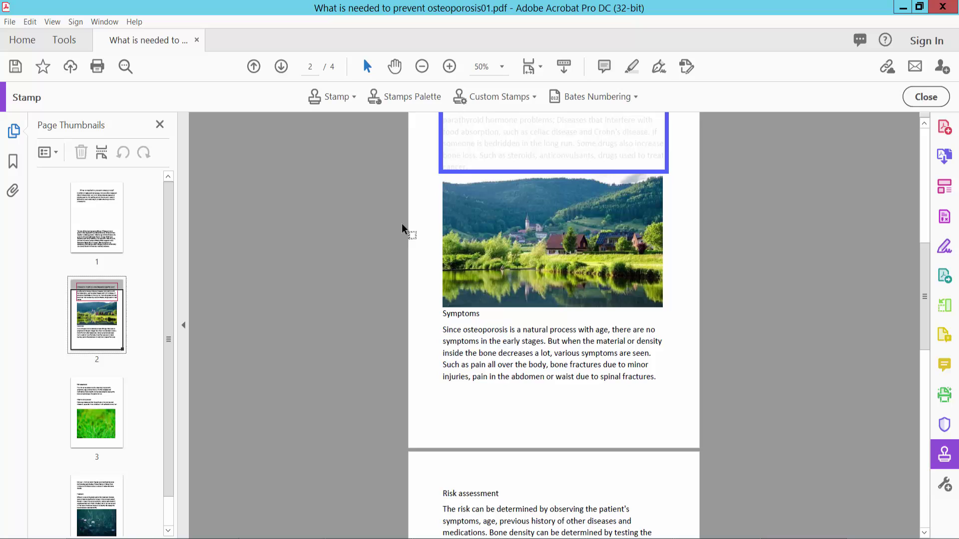
Step: Select the Dynamic APPROVED stamp and confirm the Identity Setup details
click(346, 100)
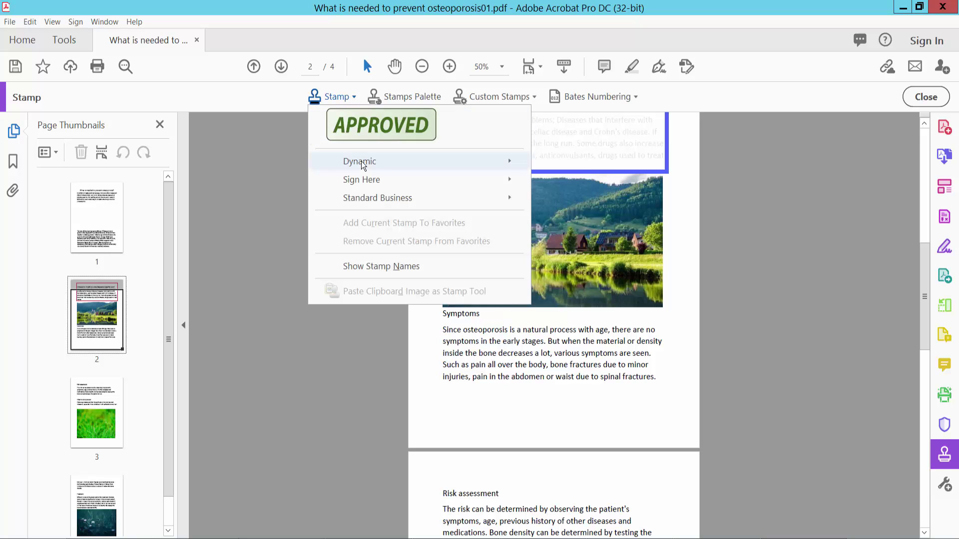
mouse_move(360, 162)
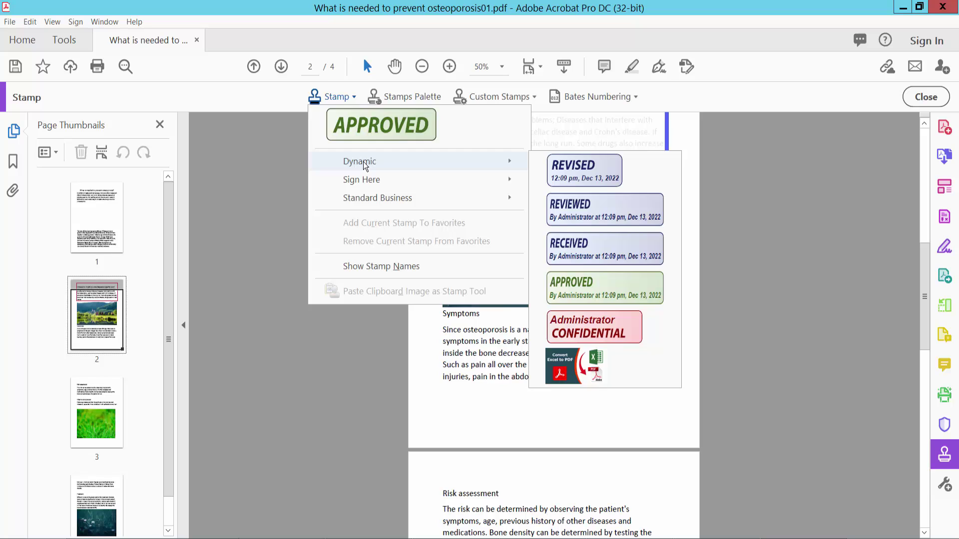
click(576, 288)
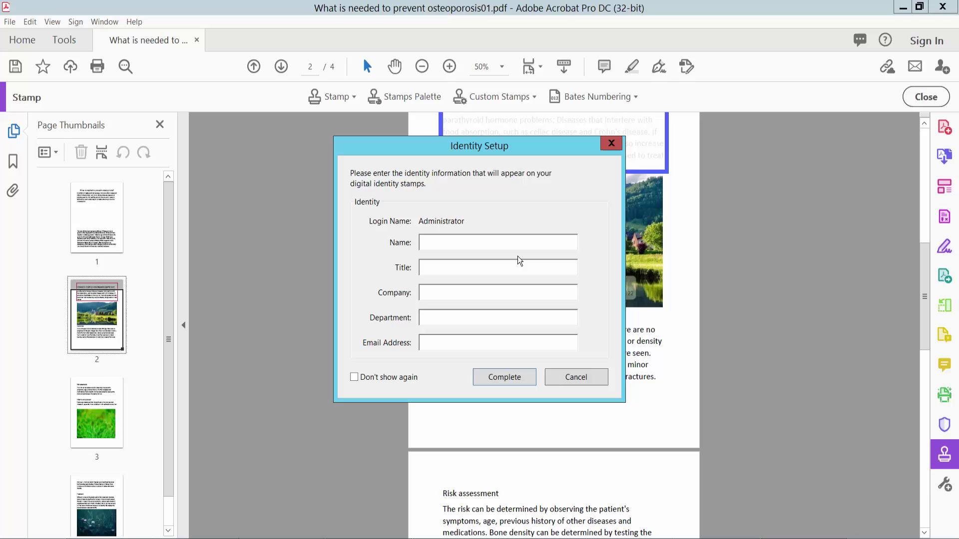
text(s)
click(504, 377)
Step: Drop the APPROVED stamp on page 2's Symptoms paragraph and enlarge it across the paragraph
click(508, 398)
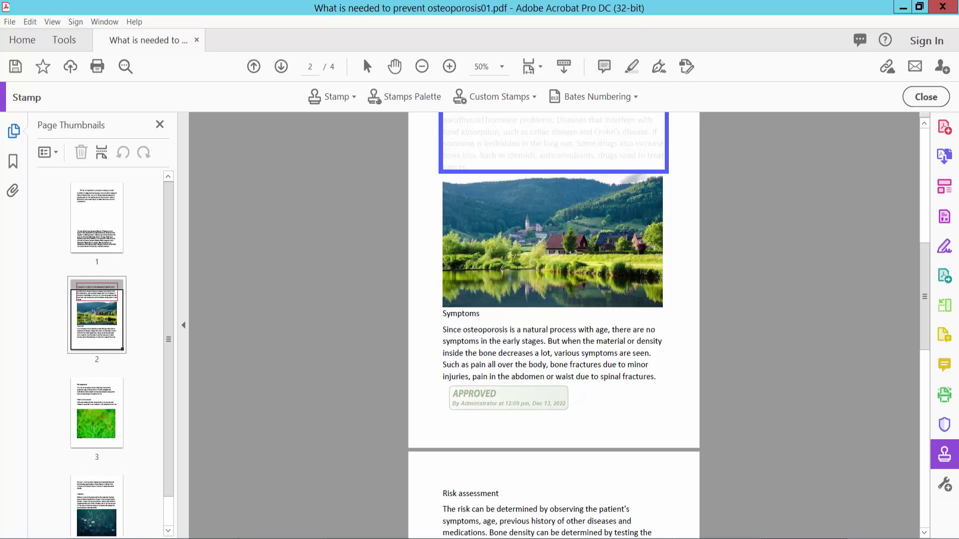
click(497, 362)
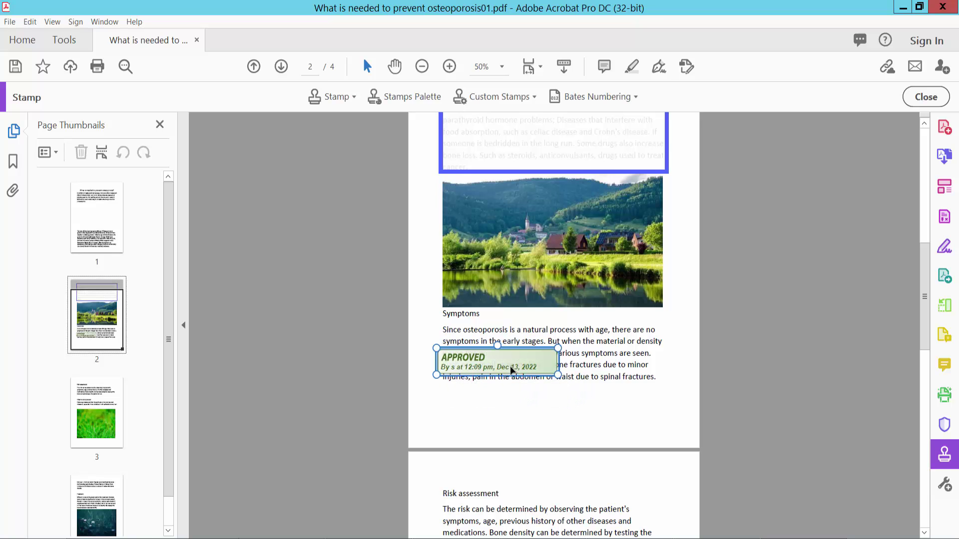
click(568, 391)
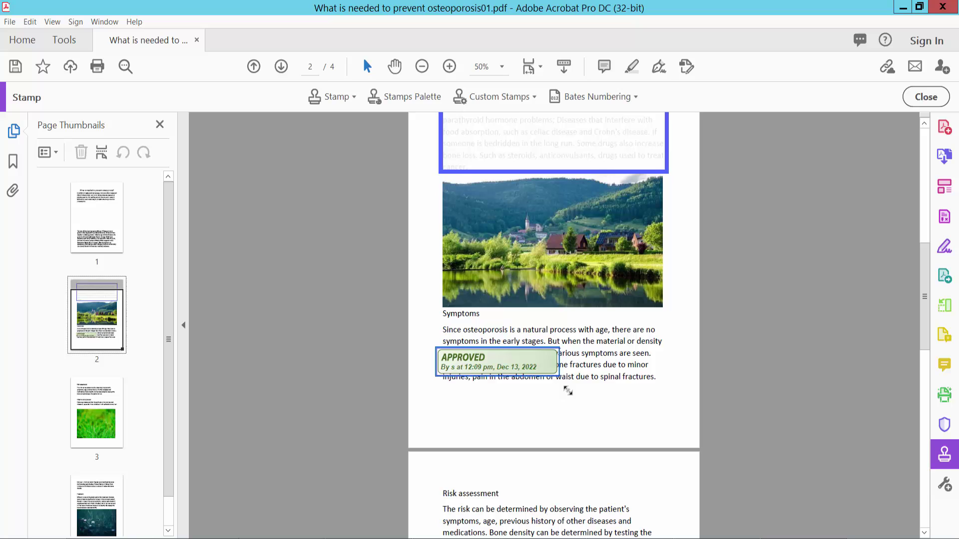
drag(558, 373, 663, 397)
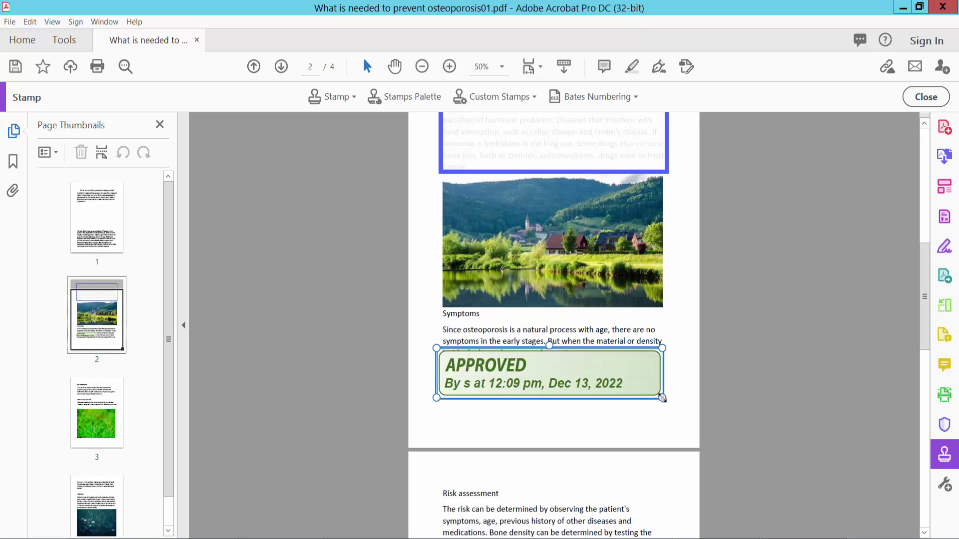
click(674, 366)
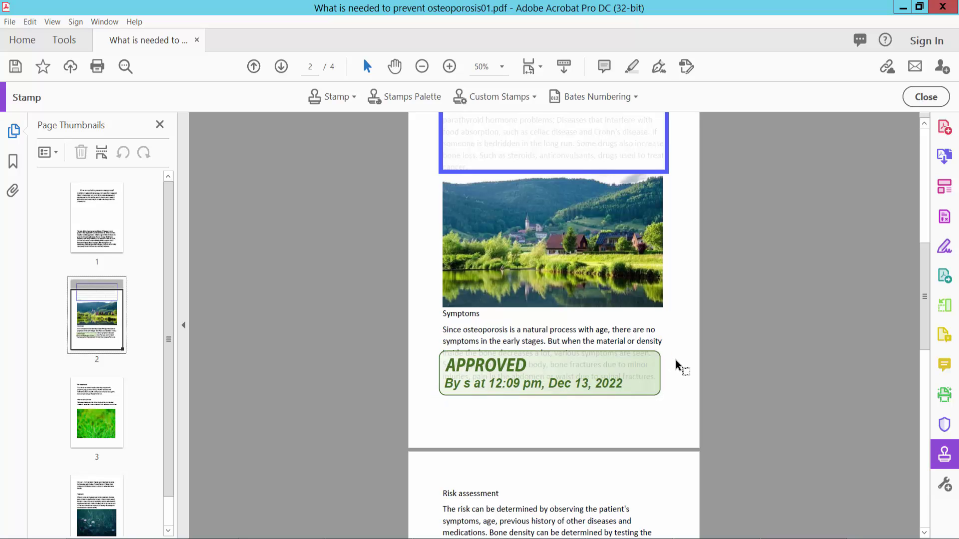
scroll(676, 314, up, 2)
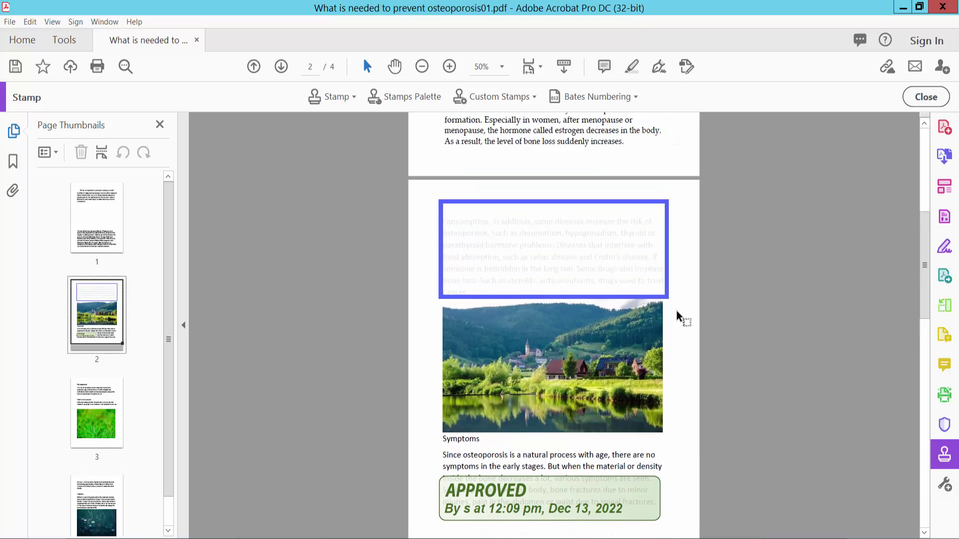
scroll(676, 311, down, 3)
scroll(676, 311, down, 3)
scroll(676, 311, down, 2)
scroll(677, 311, up, 4)
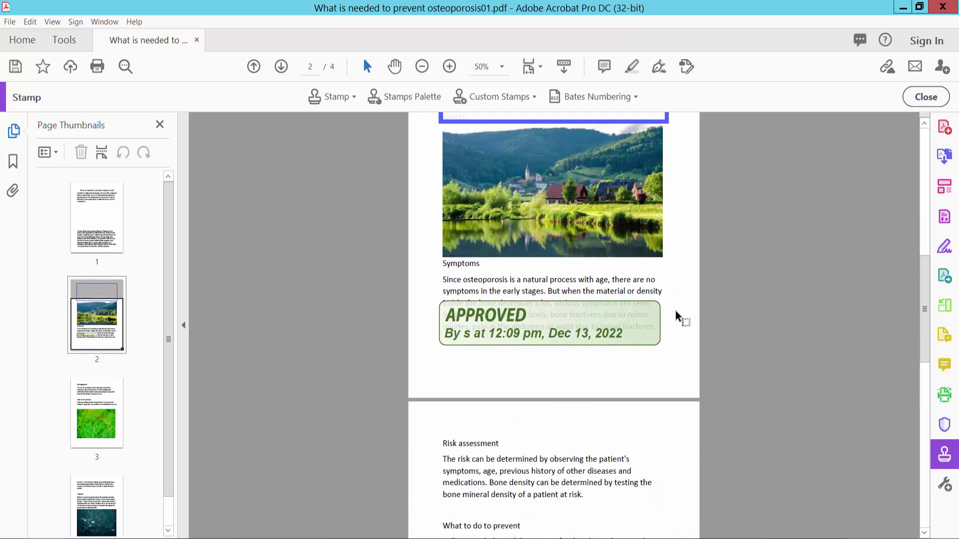
scroll(675, 311, up, 6)
Step: Close the Stamp toolbar and open the File menu
click(921, 97)
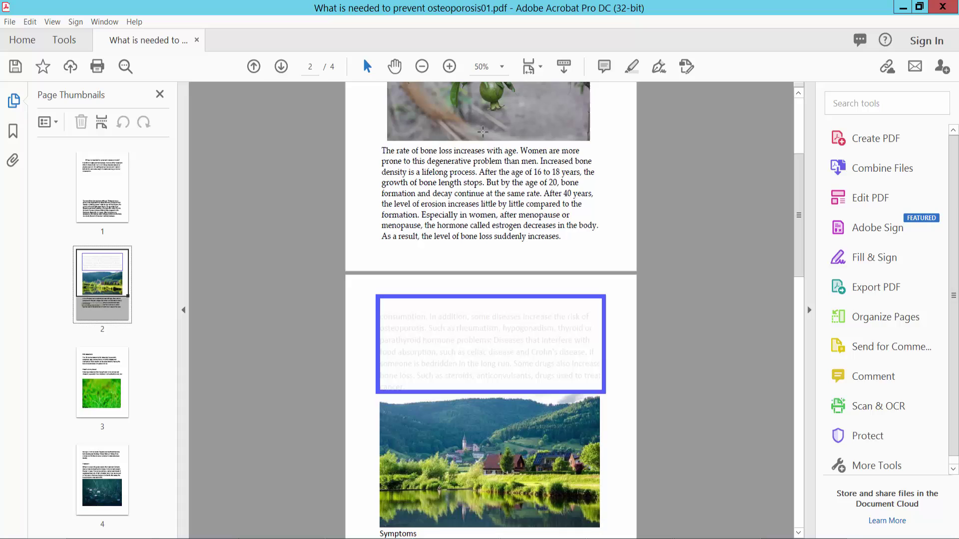
click(10, 21)
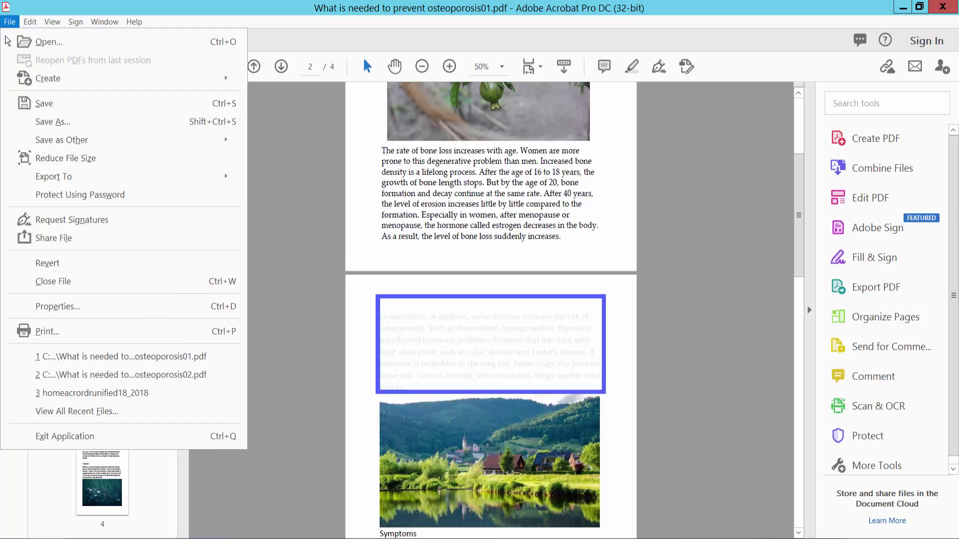